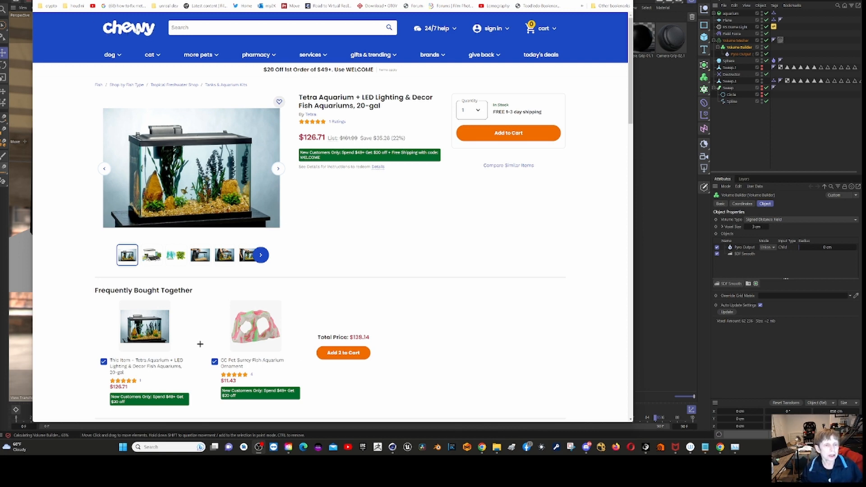
- Examine the aquarium product photo as reference, switch to Cinema 4D and close the Redshift RenderView
mouse_move(201, 190)
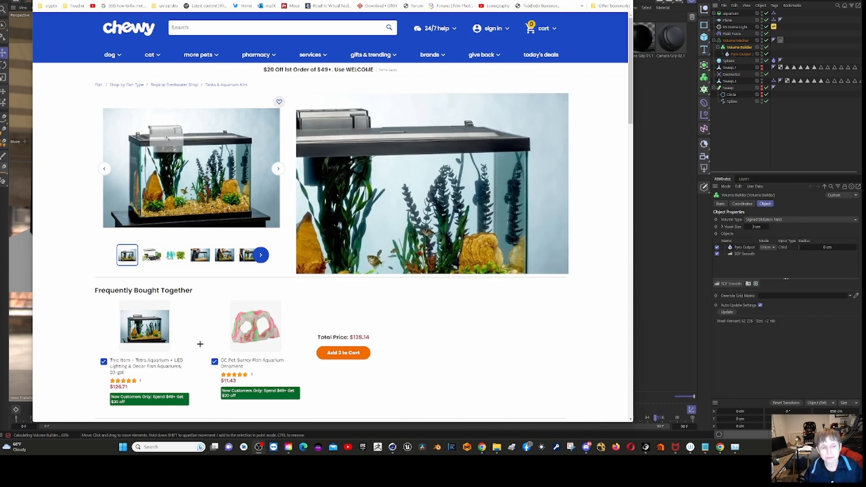
drag(452, 1, 0, 5)
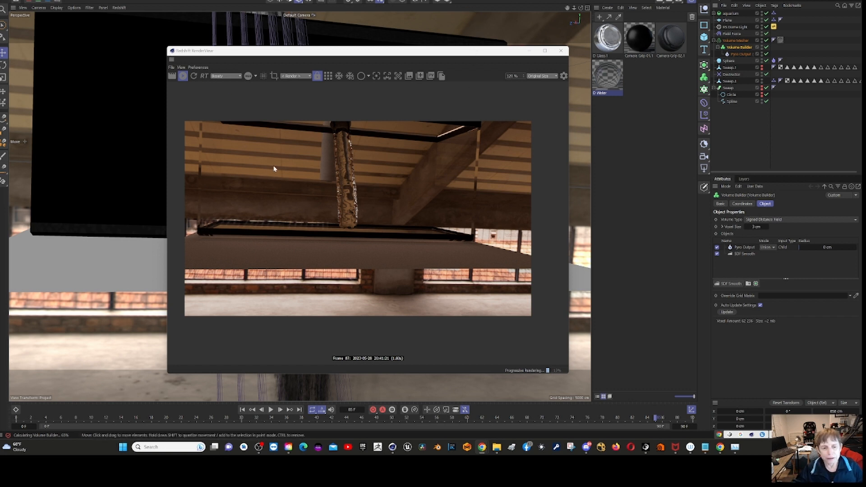
drag(437, 57, 497, 64)
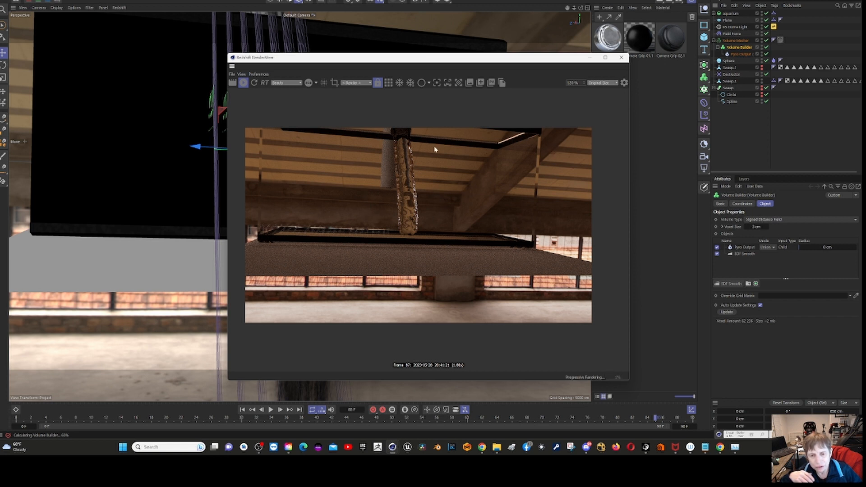
click(622, 58)
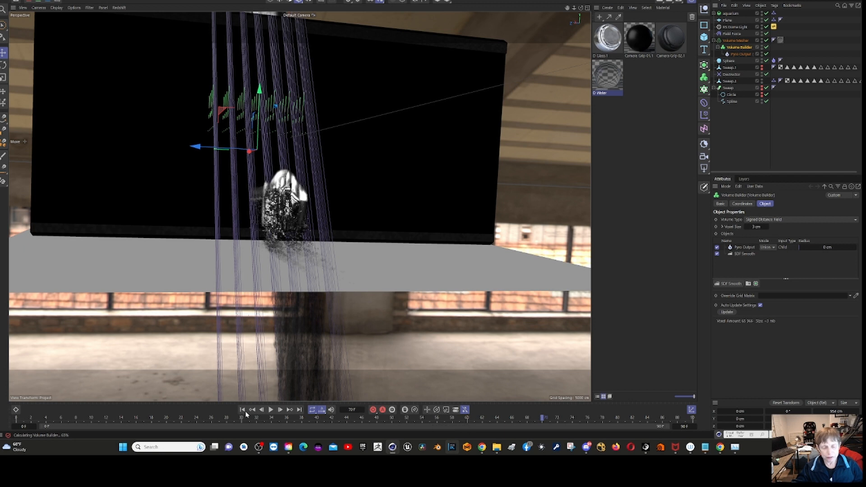
- Play the water simulation through the curved pipe from a raised angle and stop at frame 52
click(263, 410)
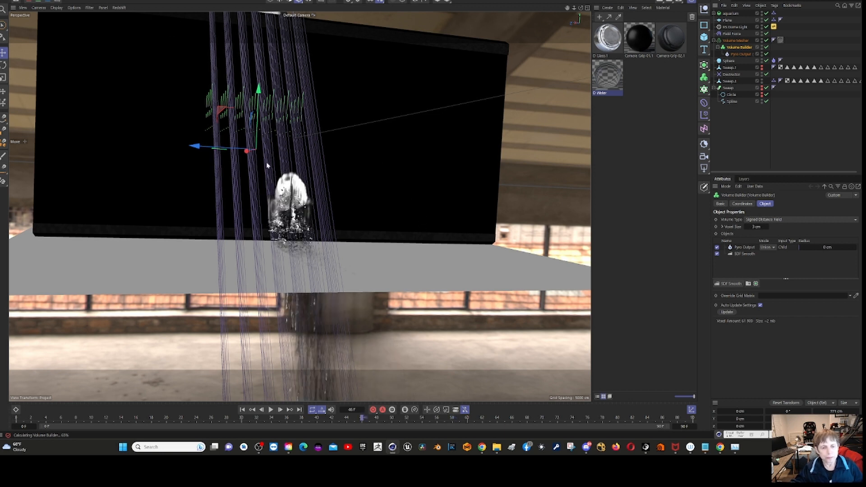
alt+drag(294, 149, 325, 203)
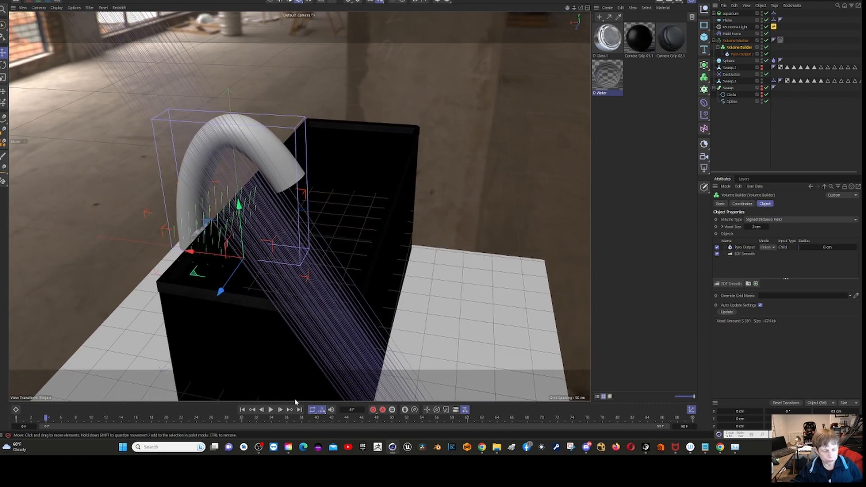
click(271, 410)
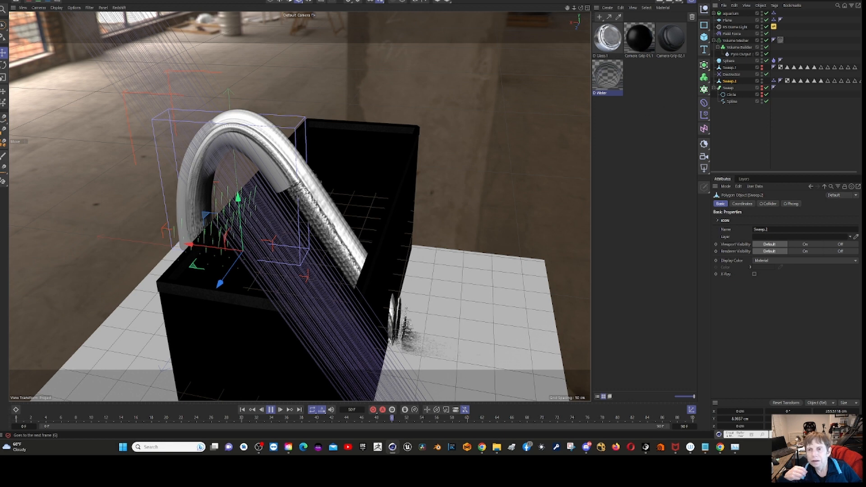
click(269, 409)
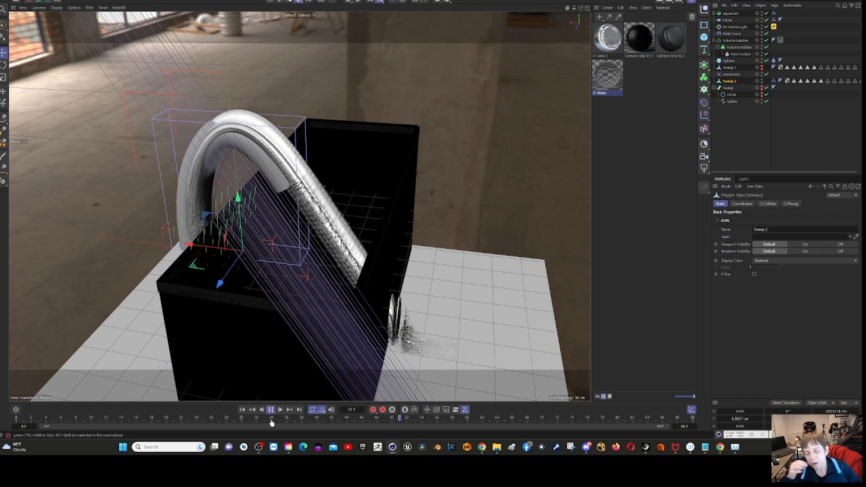
click(270, 409)
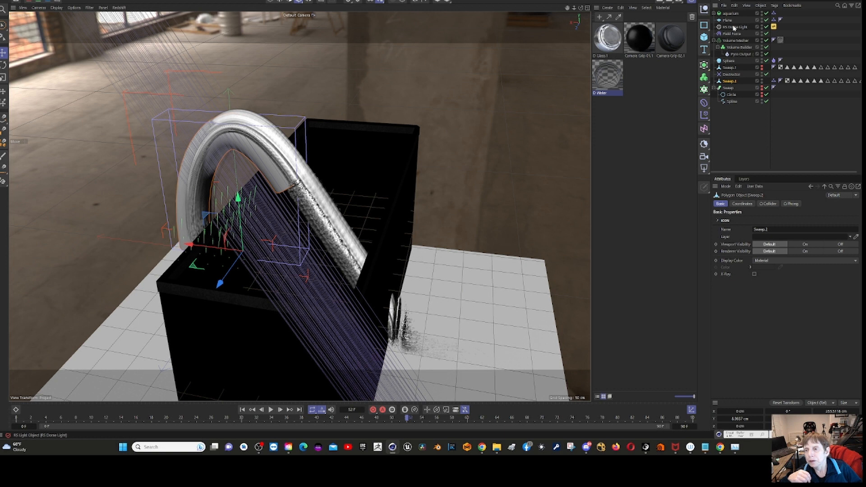
- Review the Pyro Output's cache settings and the simulation tags available for the sphere emitter
click(740, 54)
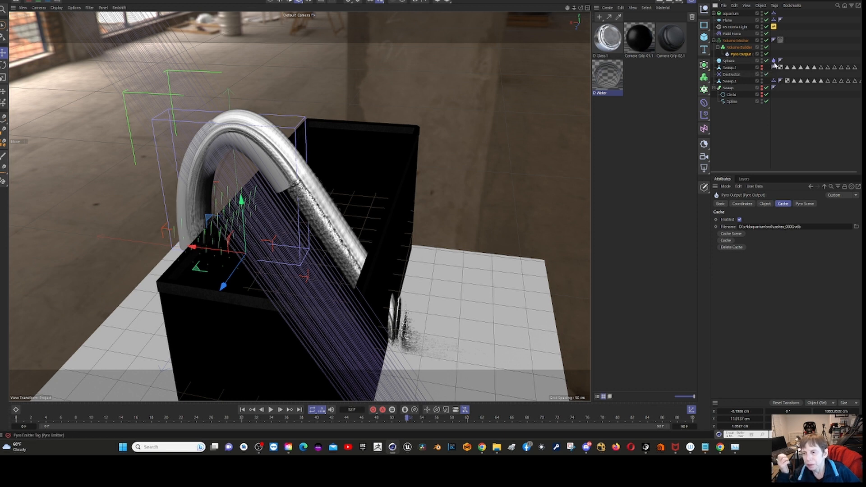
right_click(729, 62)
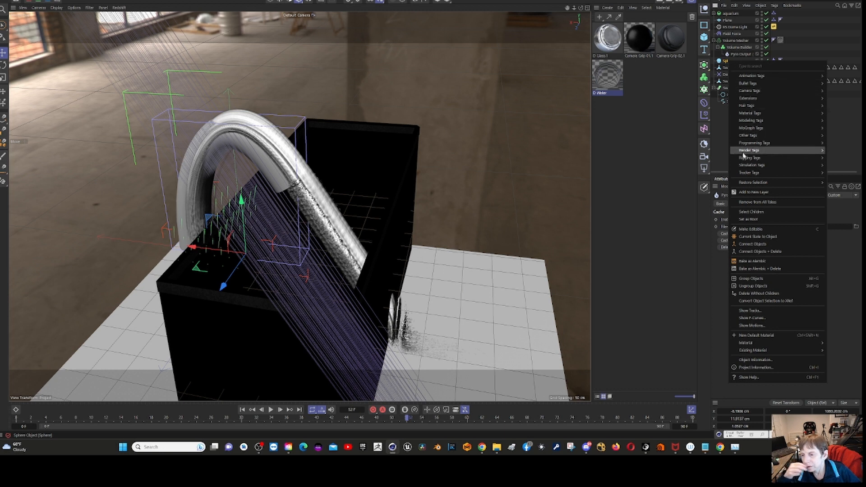
mouse_move(749, 166)
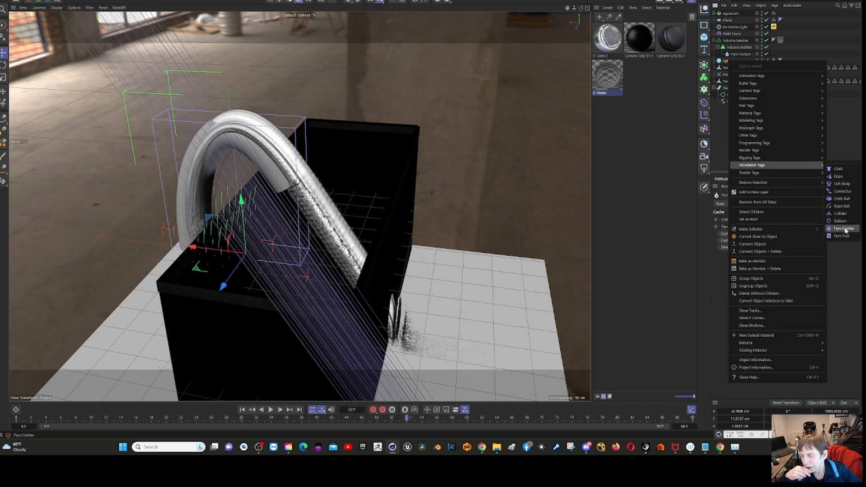
click(656, 192)
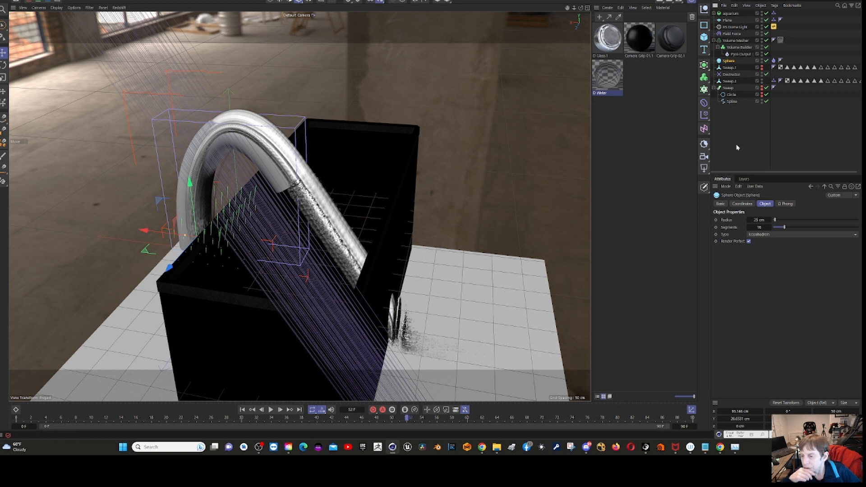
click(741, 54)
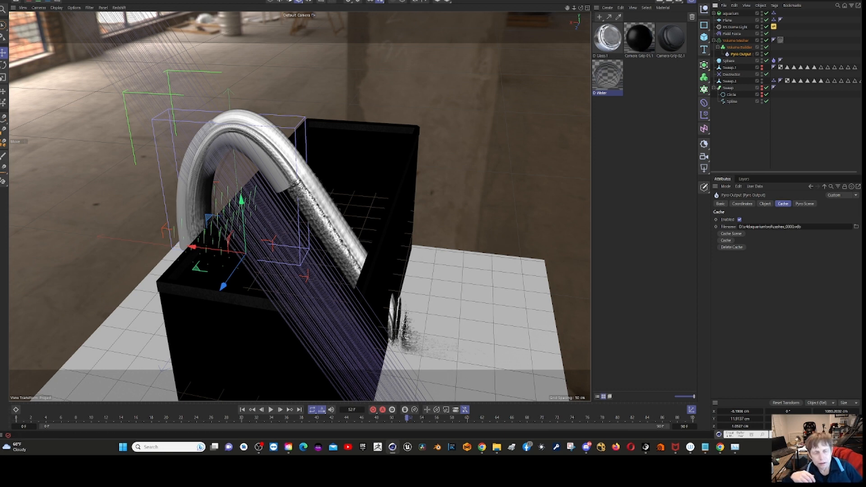
- Open the Redshift RenderView and start an interactive render of the scene
click(317, 1)
click(318, 46)
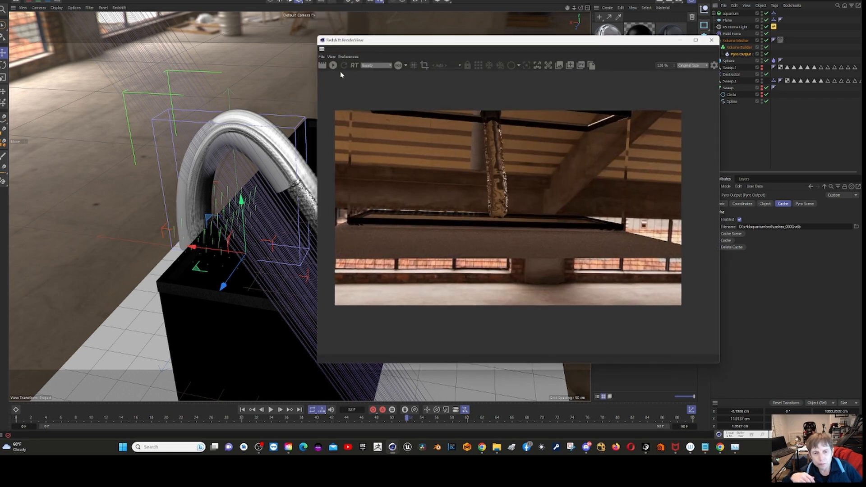
click(331, 66)
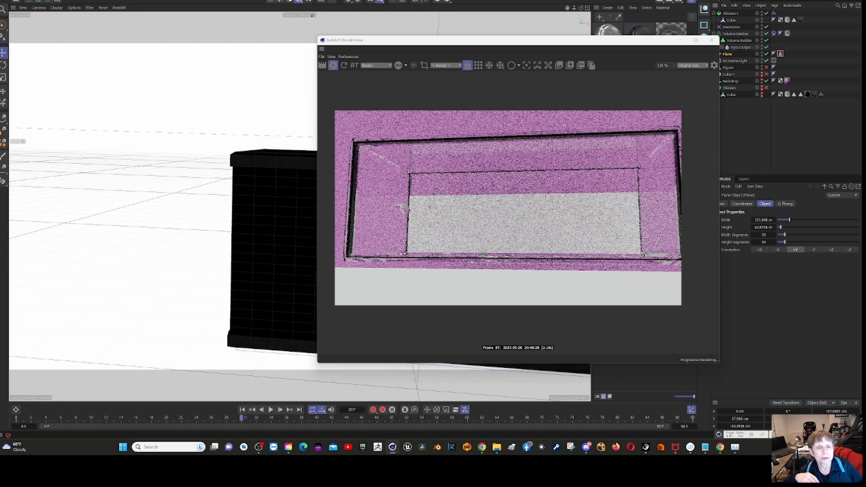
- Close the Untitled 2 project and the curved-pipe water project without saving their changes
click(264, 0)
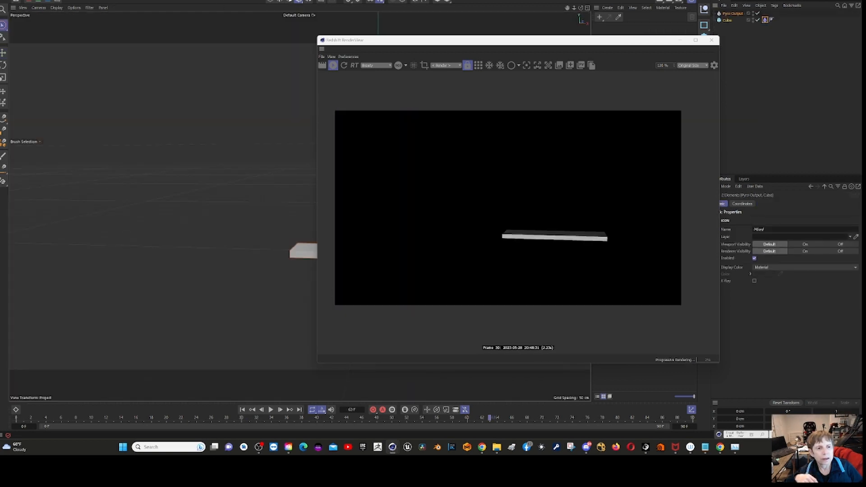
click(280, 0)
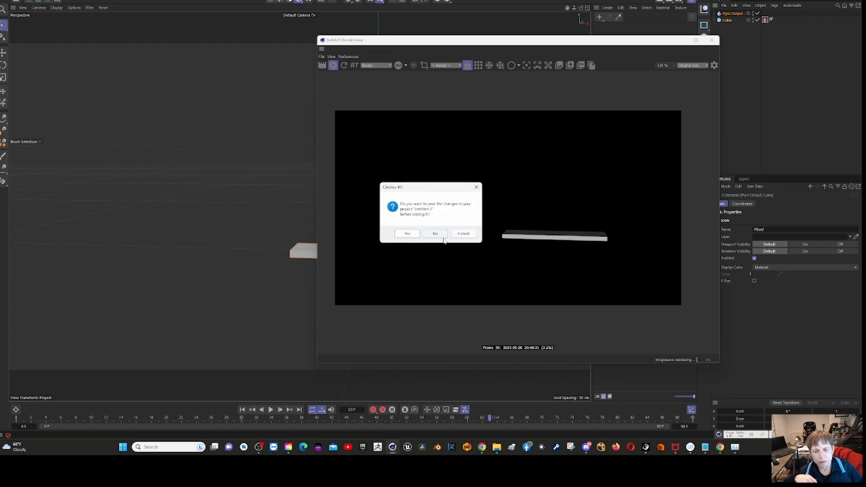
click(435, 234)
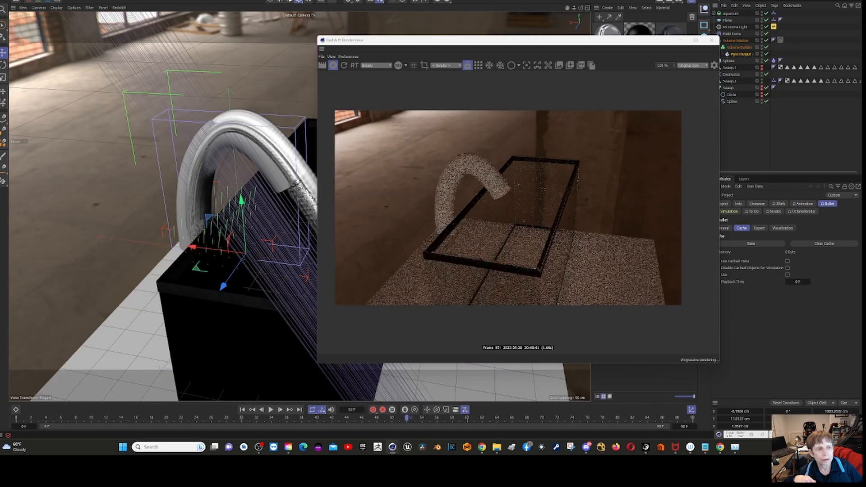
key(ctrl+F4)
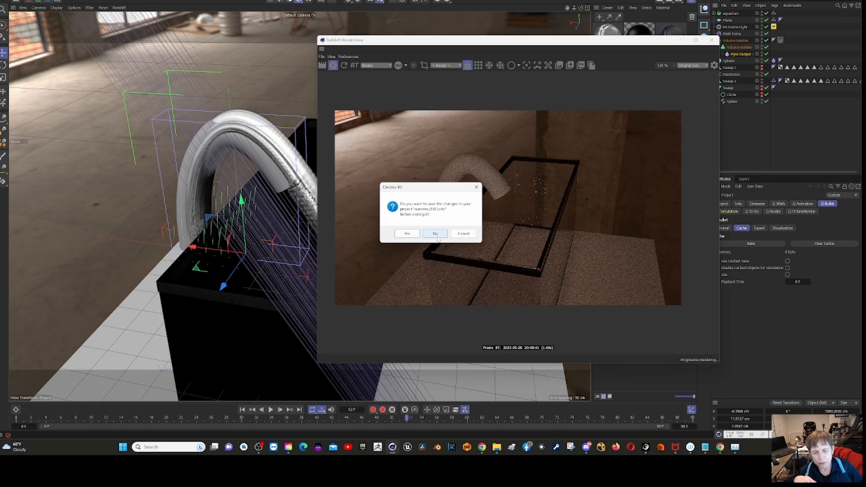
click(436, 233)
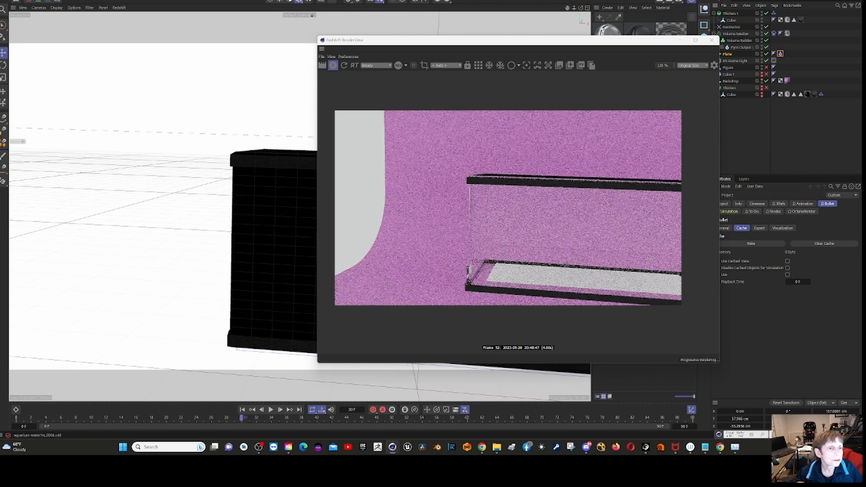
- Open an earlier version of the aquarium water project from the recent files and close the RenderView
key(ctrl+F4)
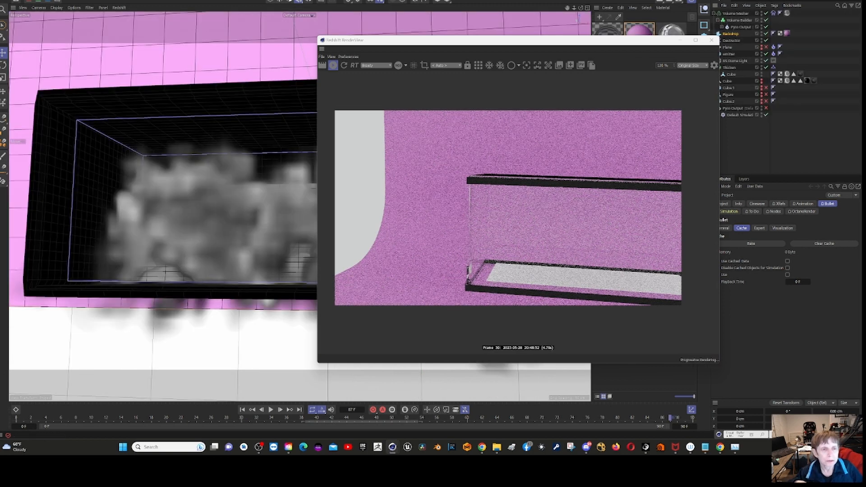
click(180, 1)
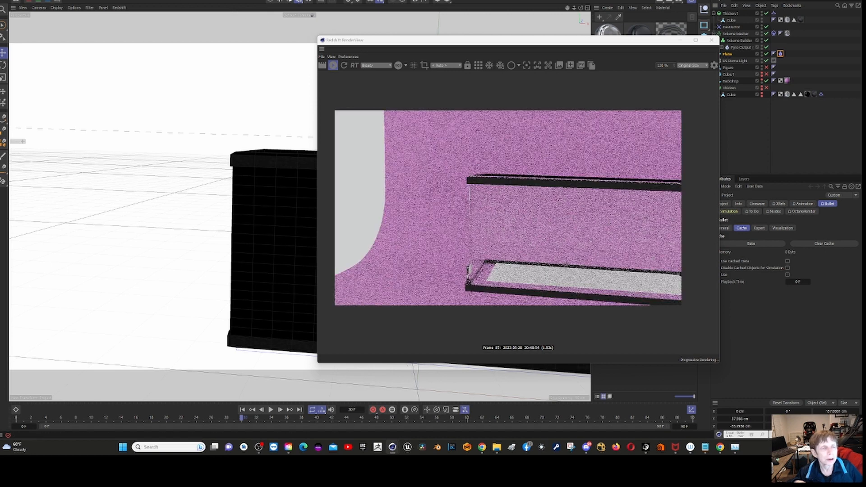
click(17, 1)
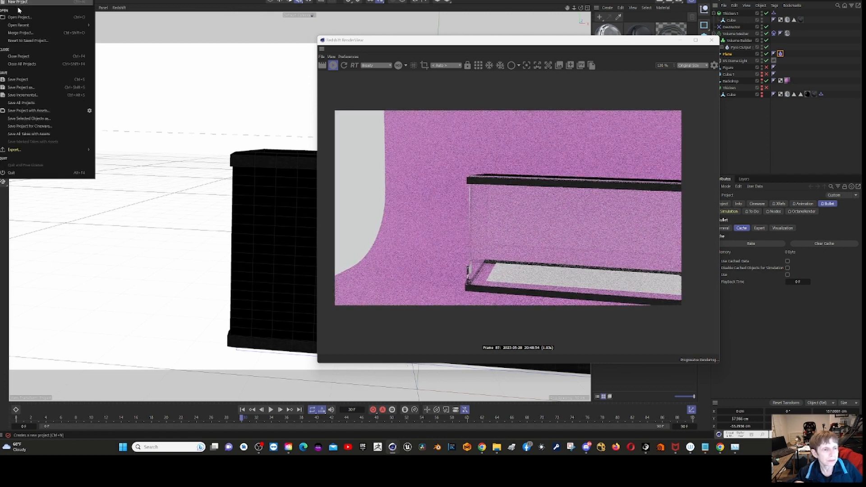
mouse_move(36, 25)
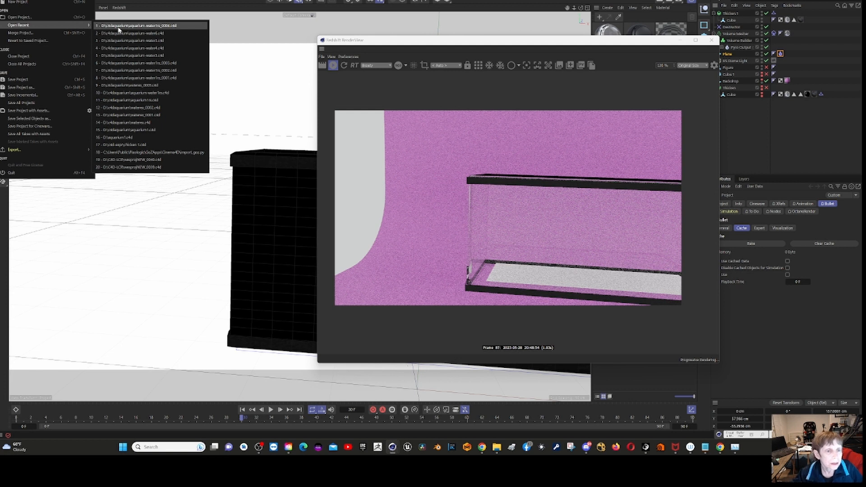
click(138, 66)
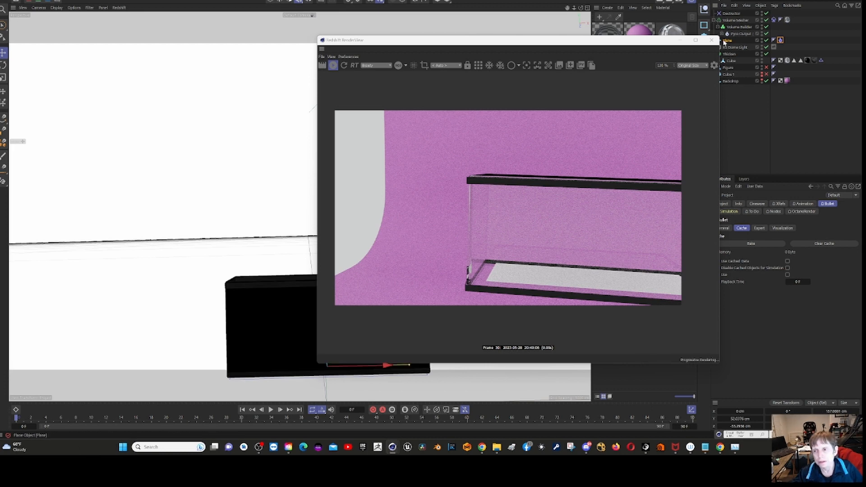
click(713, 41)
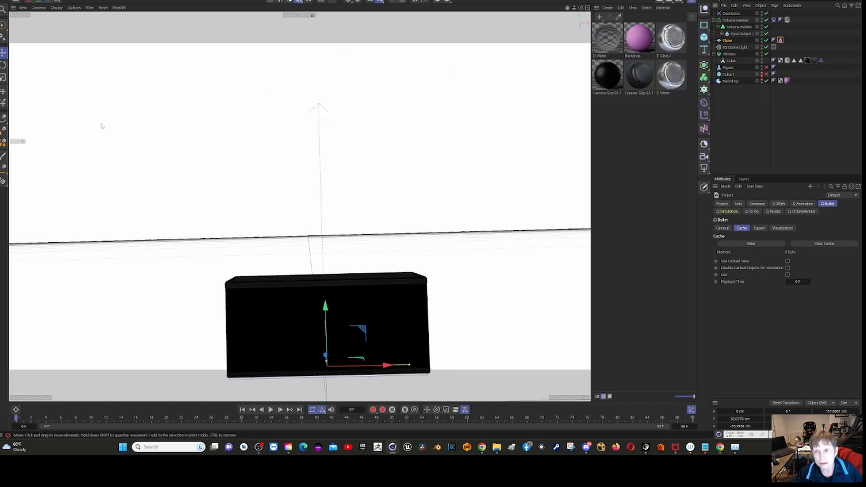
- Play the tank's pyro simulation, stop at frame 34 and examine the volume from above and from the side
alt+drag(262, 311, 316, 402)
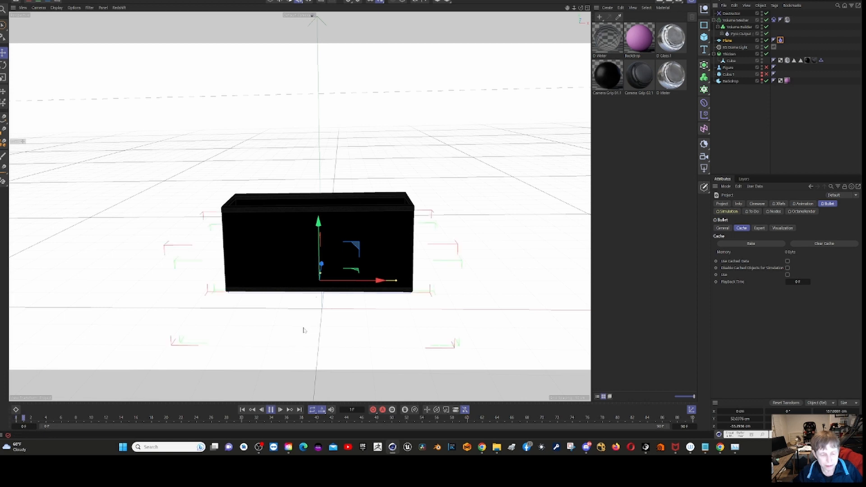
click(271, 409)
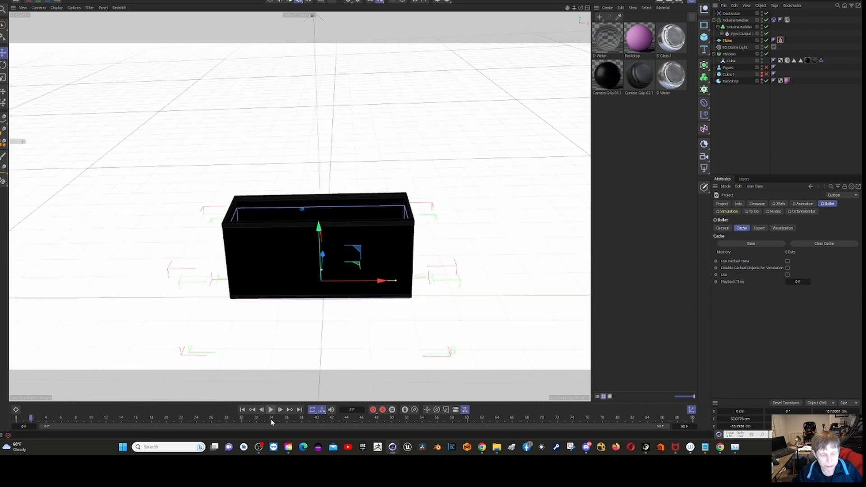
click(271, 409)
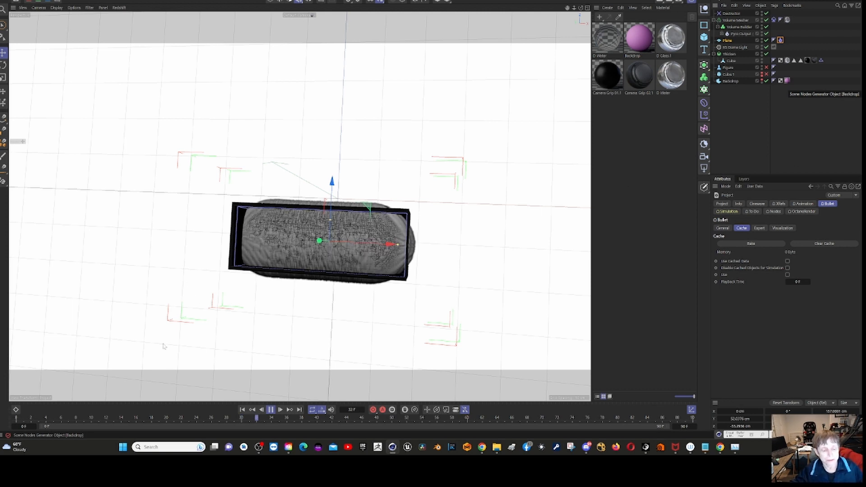
click(273, 411)
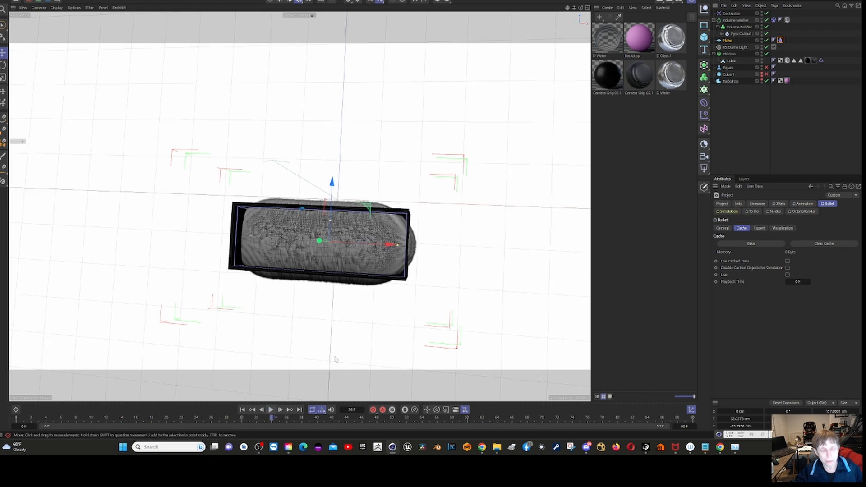
alt+drag(335, 359, 792, 61)
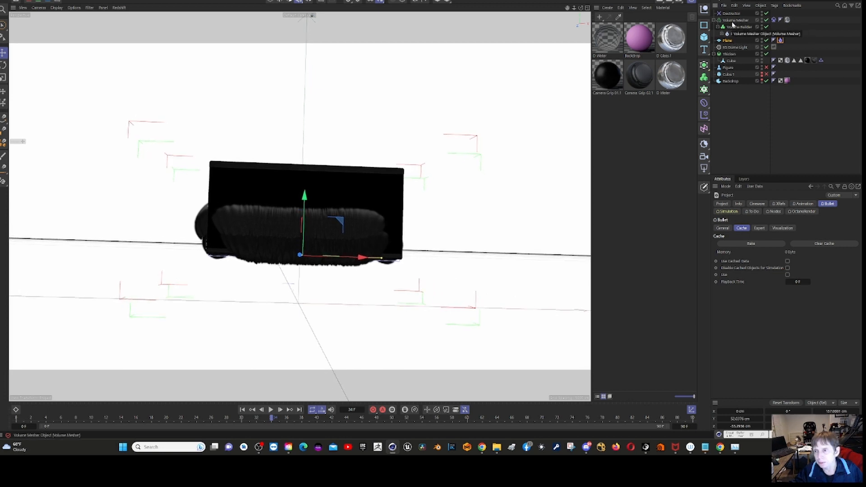
- Cache the Pyro Output's simulation scene as OpenVDB files named experbig in the vol2 folder
click(733, 22)
click(735, 34)
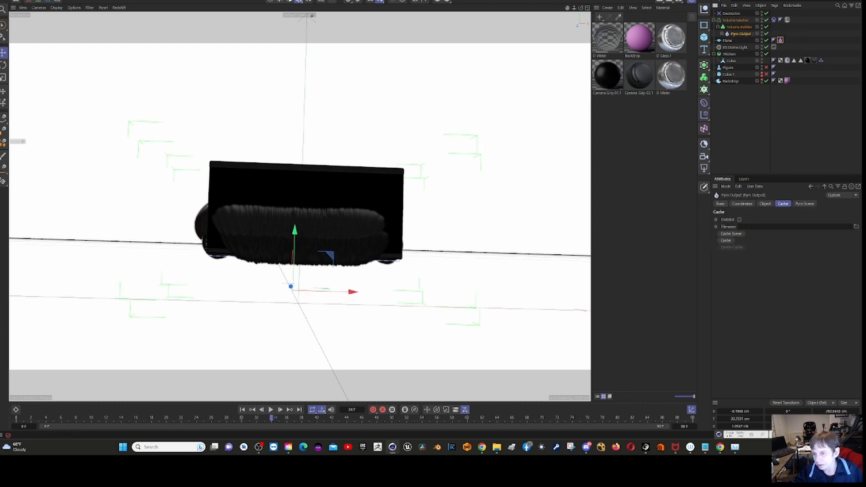
click(732, 234)
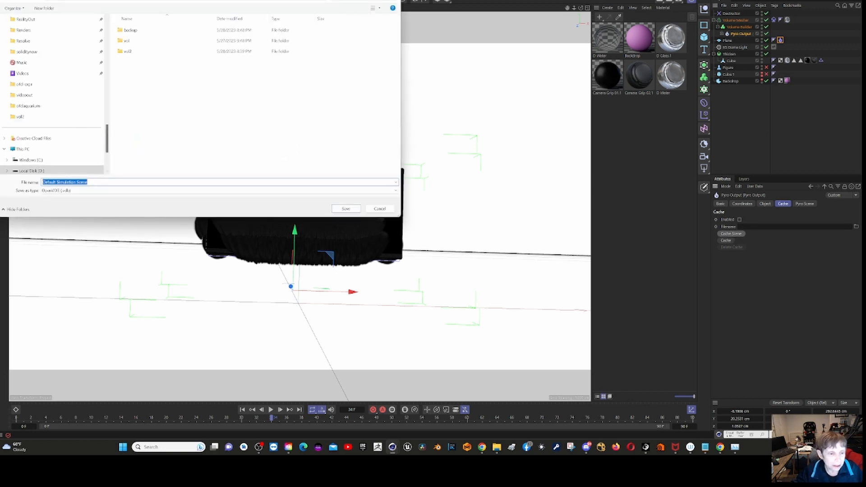
click(126, 52)
double_click(127, 52)
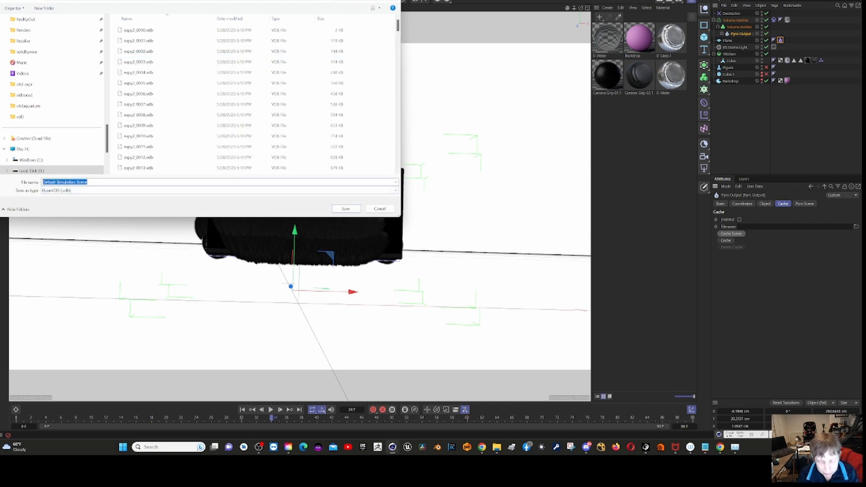
text(expy3)
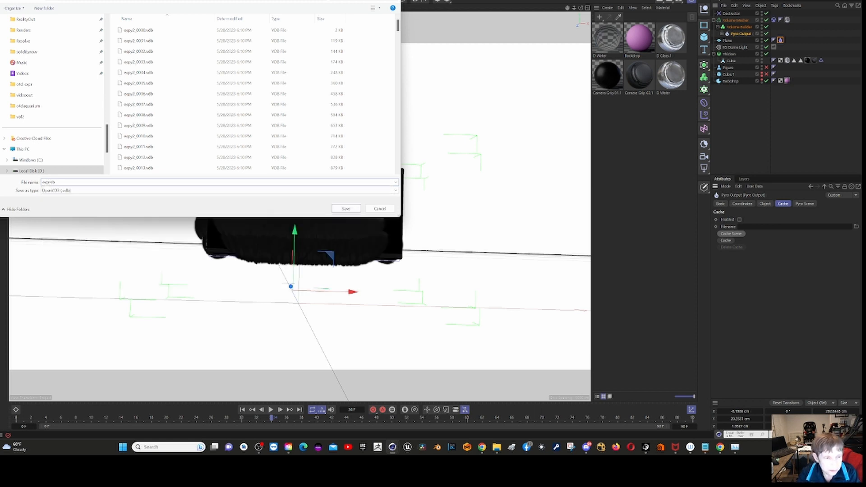
text(big)
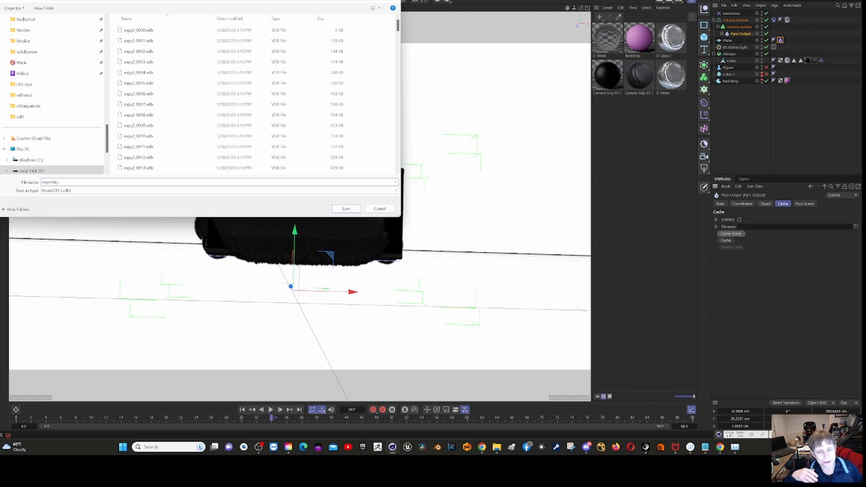
click(346, 208)
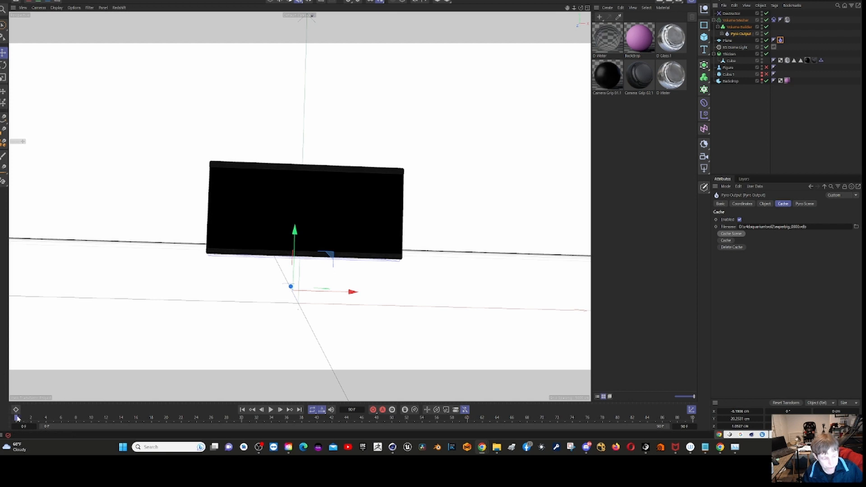
- Scrub the cached simulation to frame 71 and preview it from a raised angle in the Redshift RenderView
drag(17, 416, 385, 420)
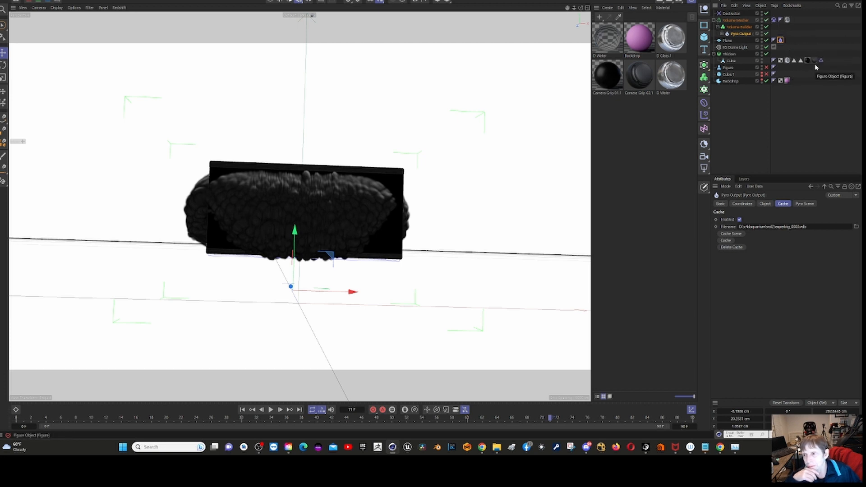
click(727, 14)
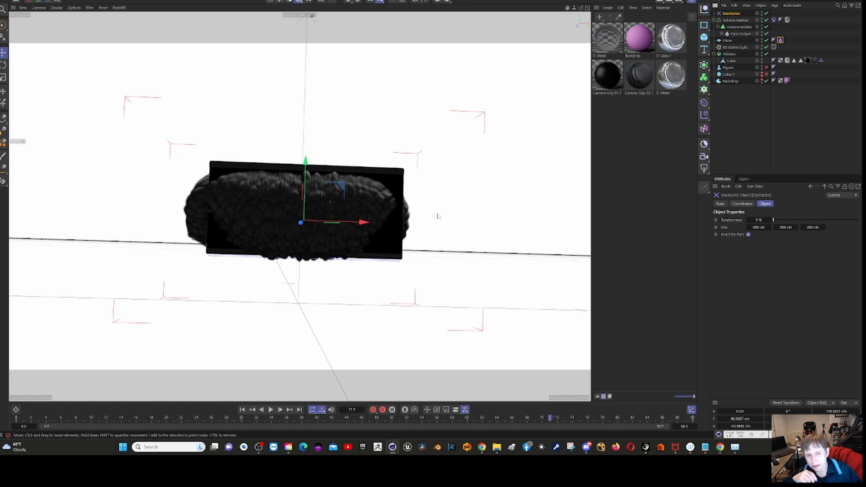
alt+drag(366, 212, 550, 161)
click(314, 1)
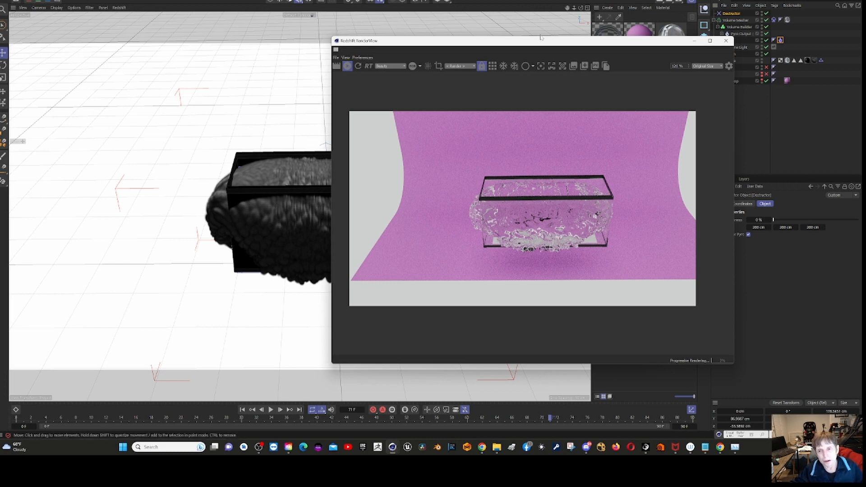
drag(547, 42, 315, 51)
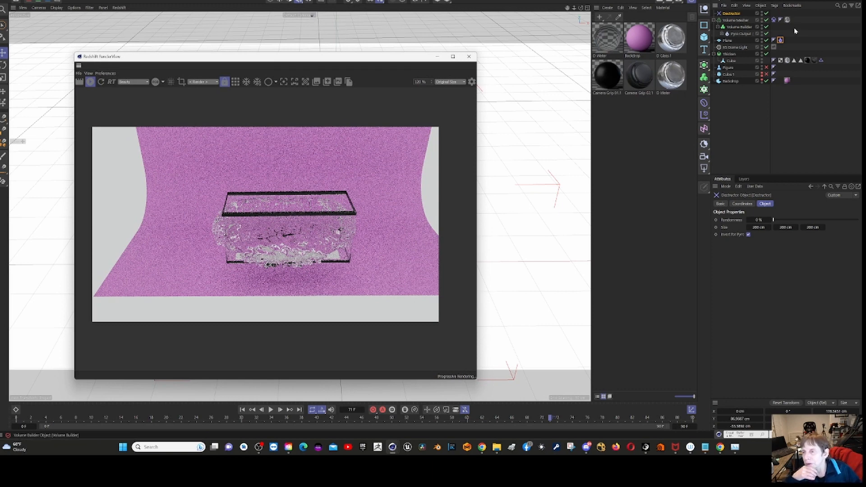
- Examine the plane's Pyro Emitter settings and the Pyro Output's scene settings, including turbulence, dissipation and advection, and close the RenderView
click(781, 40)
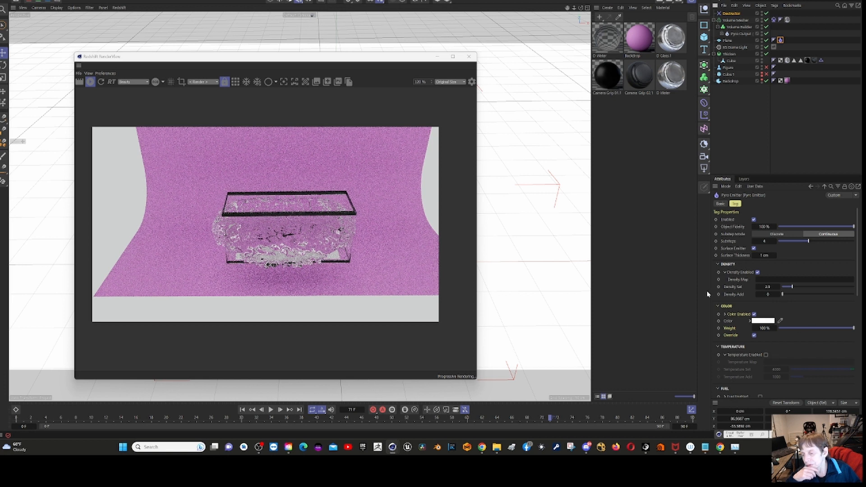
scroll(767, 343, down, 3)
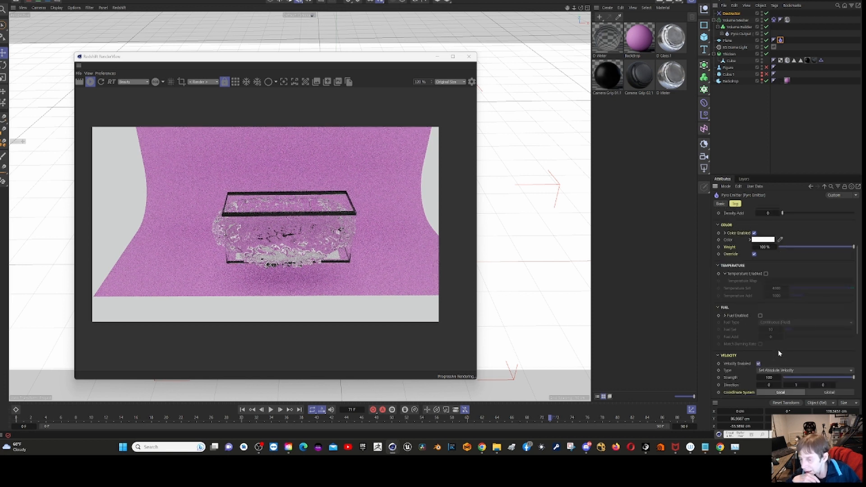
scroll(782, 348, up, 3)
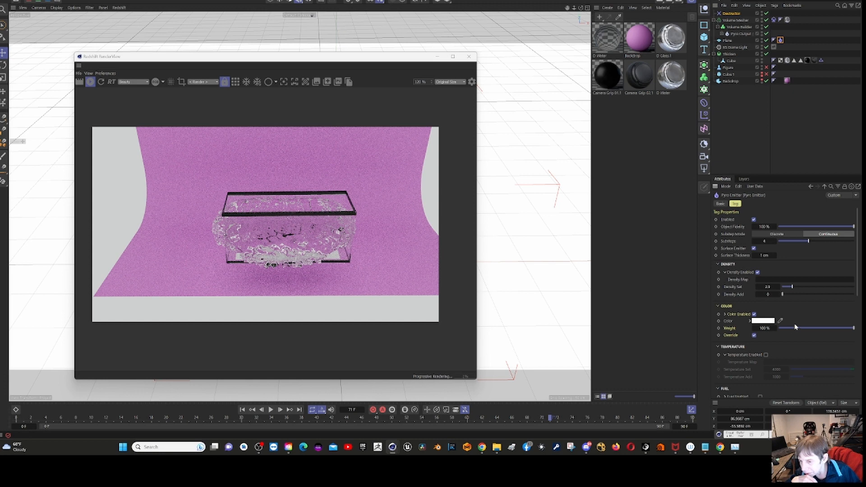
click(741, 33)
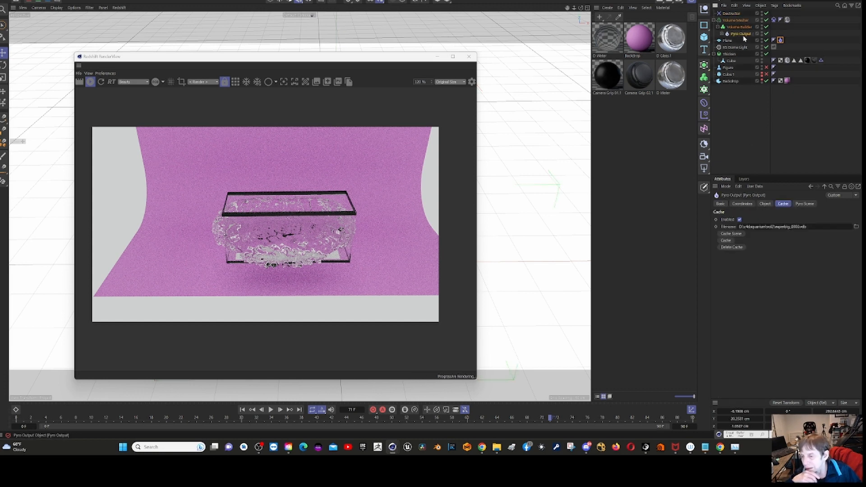
click(805, 204)
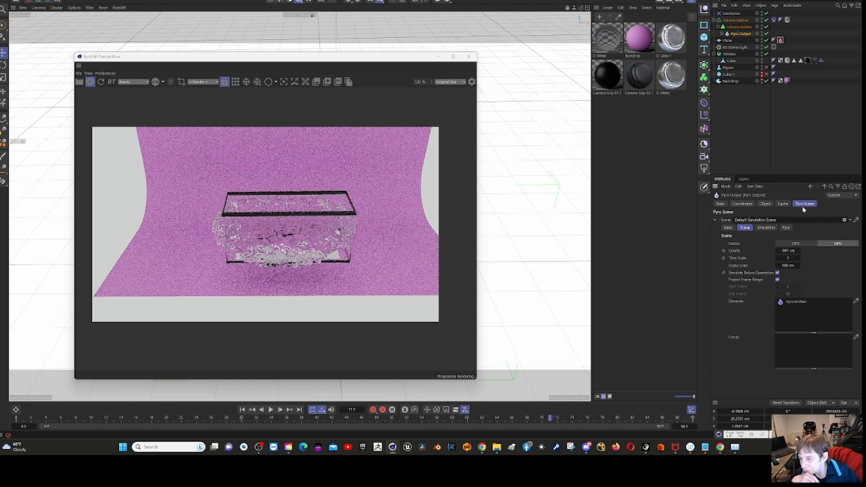
click(786, 228)
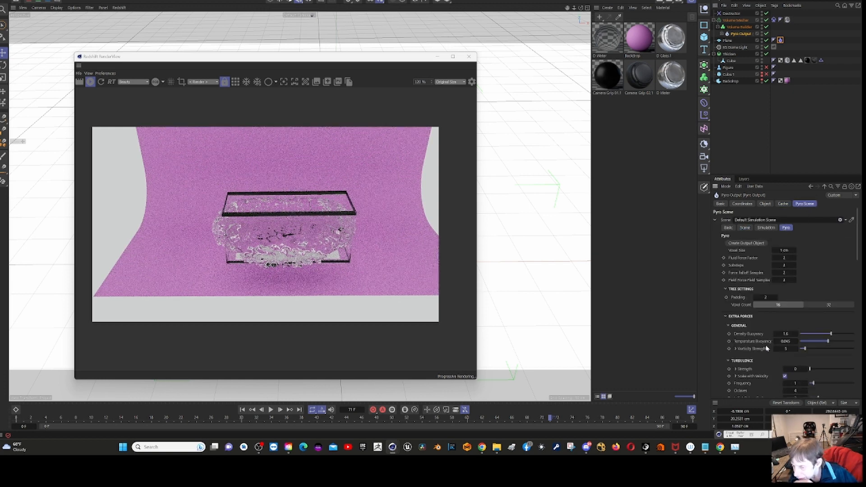
scroll(746, 289, down, 3)
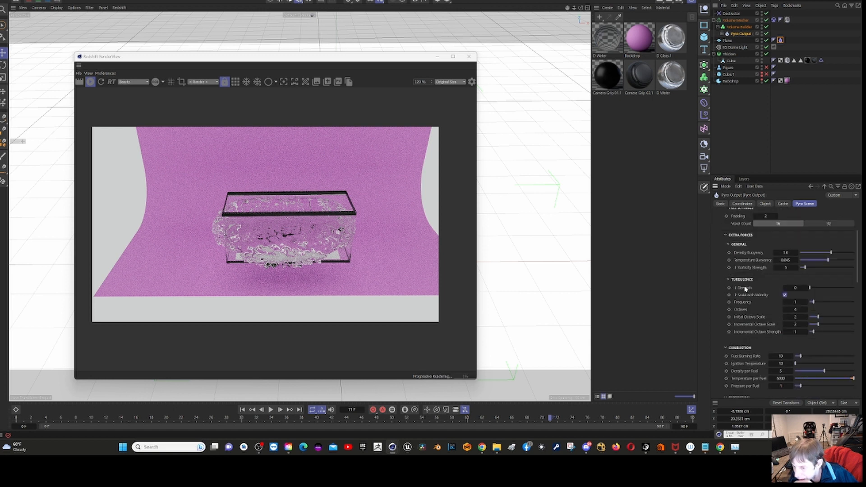
scroll(745, 289, down, 5)
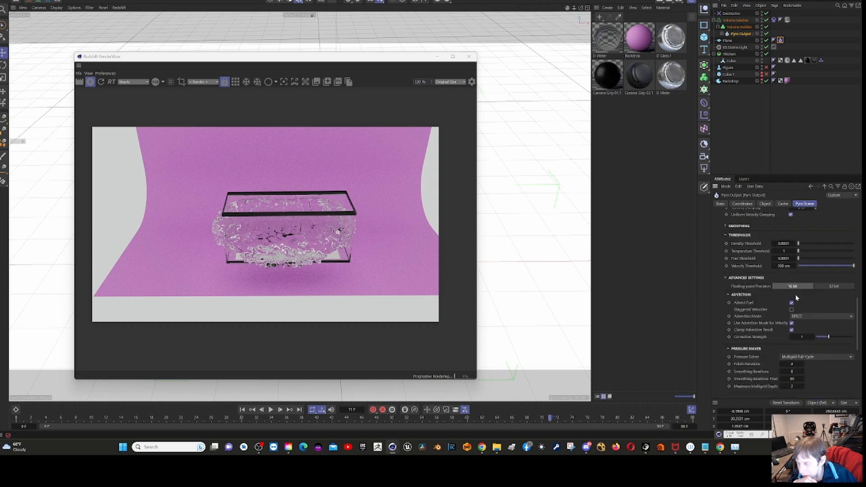
scroll(796, 295, up, 5)
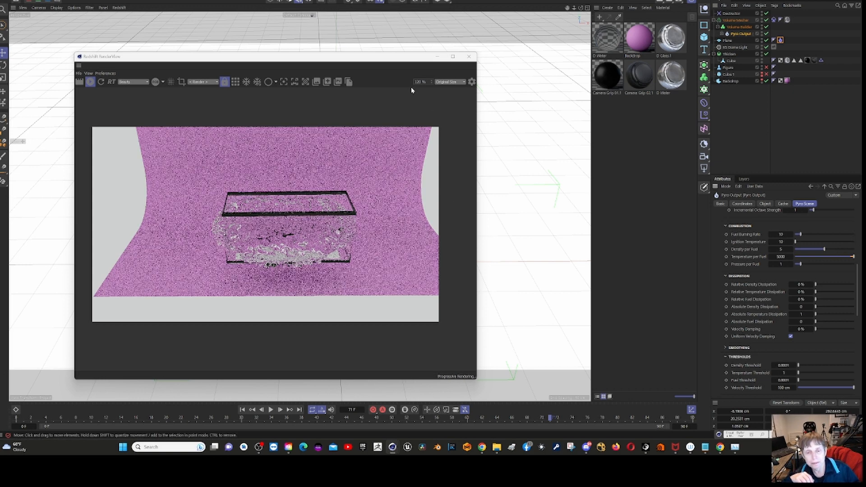
click(469, 57)
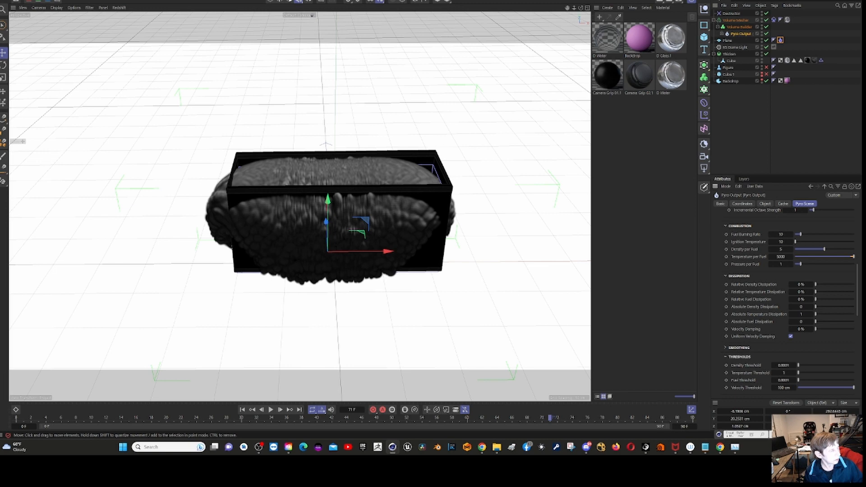
- Examine the aquarium product photo in the web browser, return to Cinema 4D and rewind the timeline to the start
drag(0, 81, 379, 0)
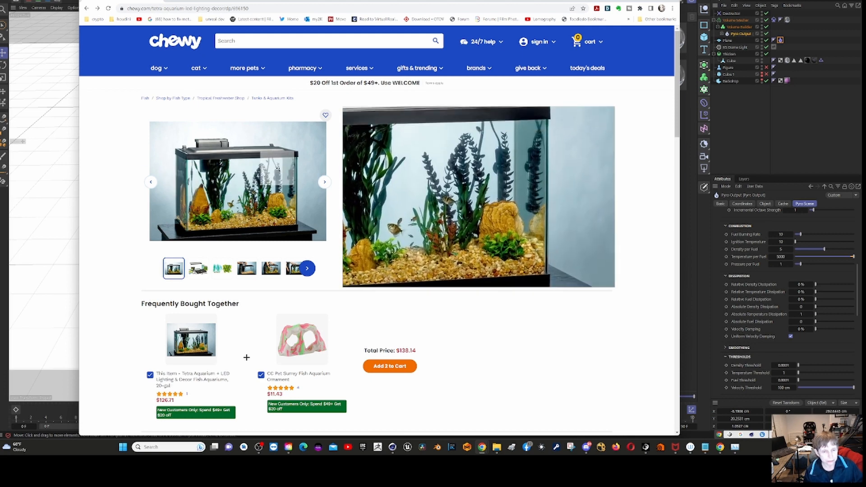
click(64, 344)
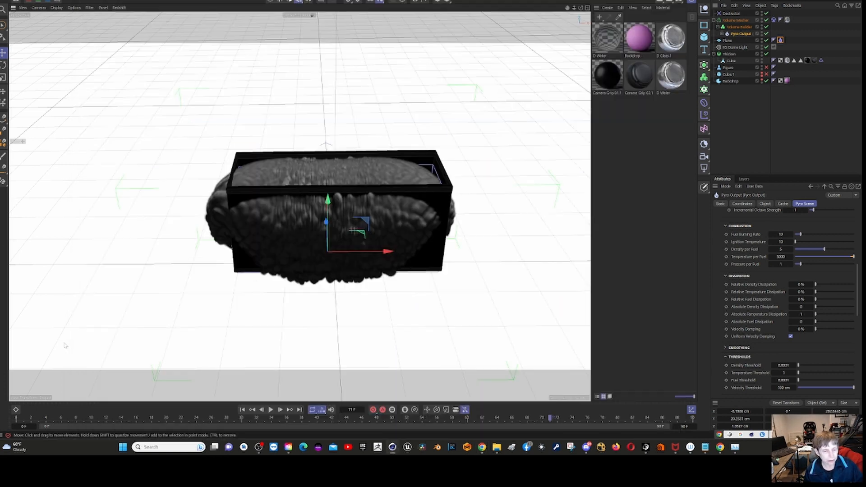
click(242, 409)
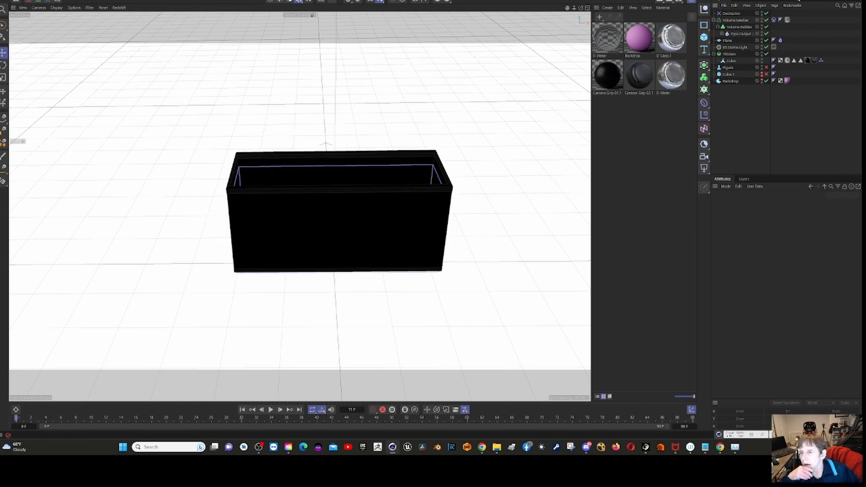
- Inspect the tank cube's Polygon Selection.1 with the model in polygon mode
click(730, 61)
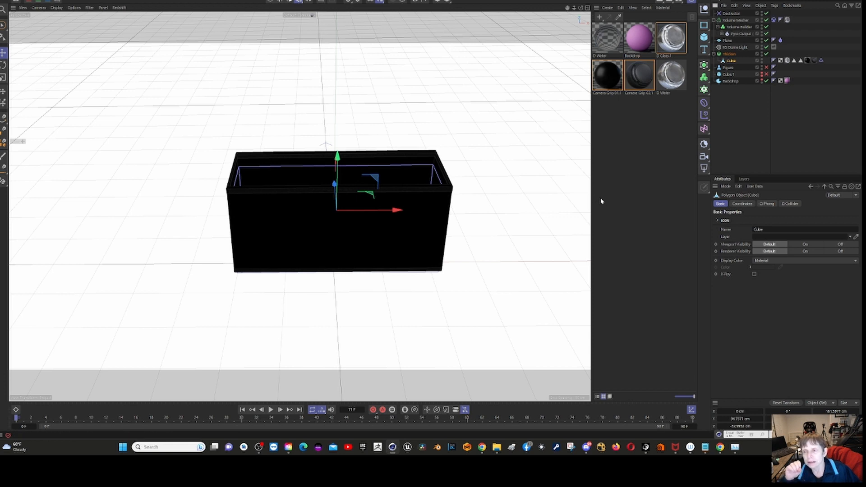
click(801, 61)
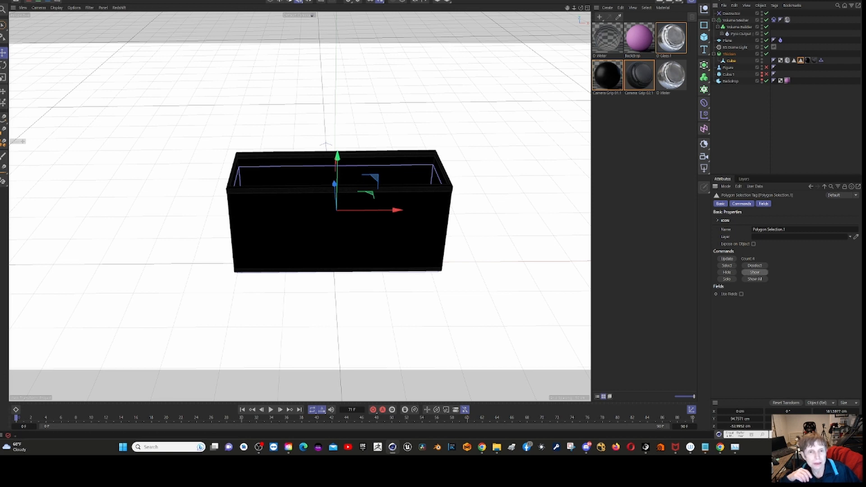
click(291, 3)
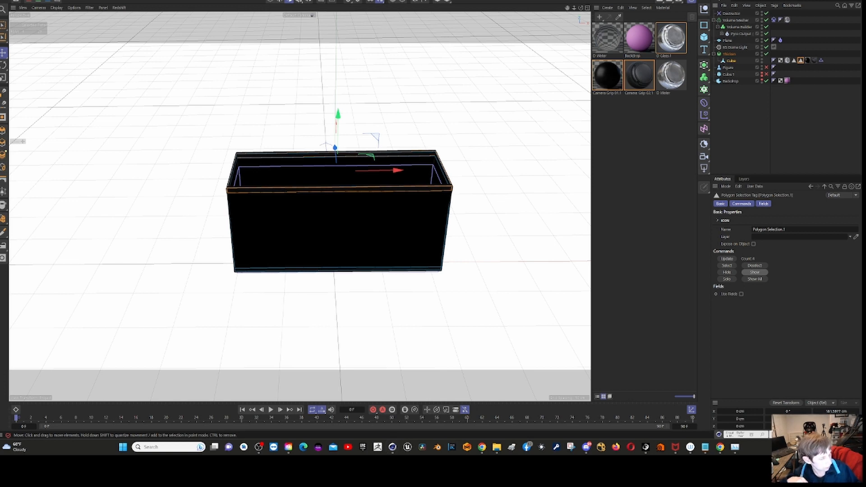
- Switch to the browser, study the proportions of the 20-gallon aquarium photo and return to Cinema 4D
key(alt+Tab)
mouse_move(269, 216)
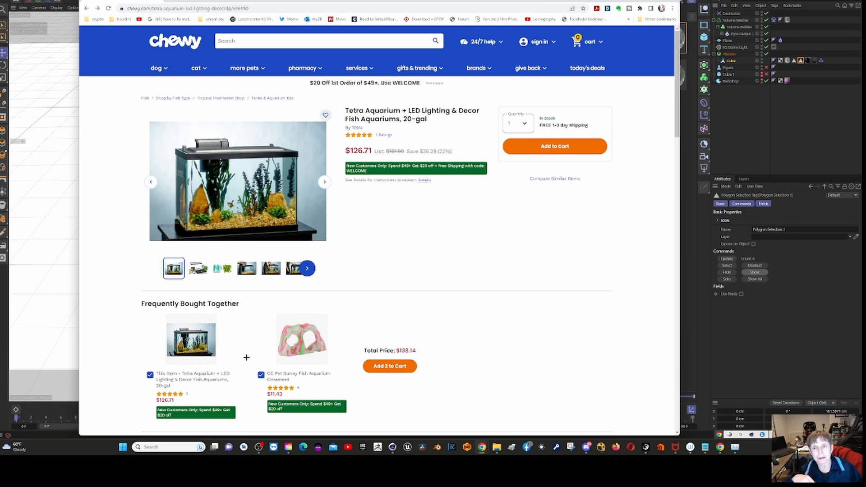
drag(485, 1, 0, 45)
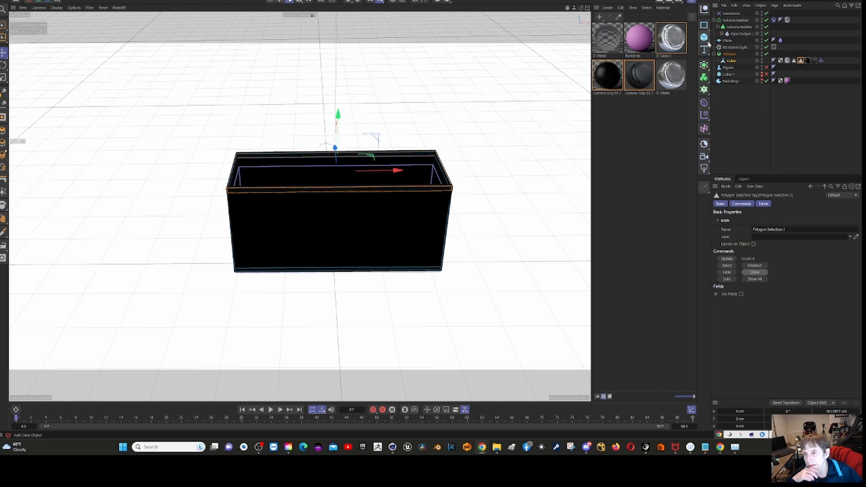
- Add a Figure object as a scale reference, compare it with the tank from several angles, and disable it
click(706, 39)
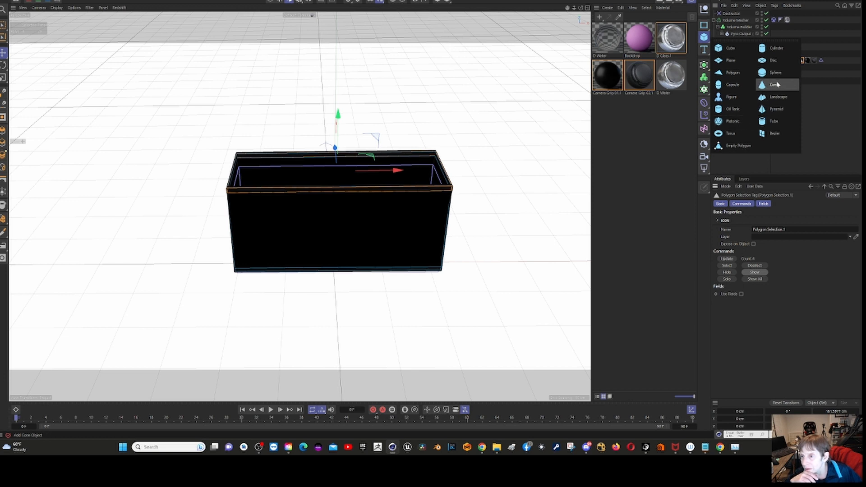
click(731, 97)
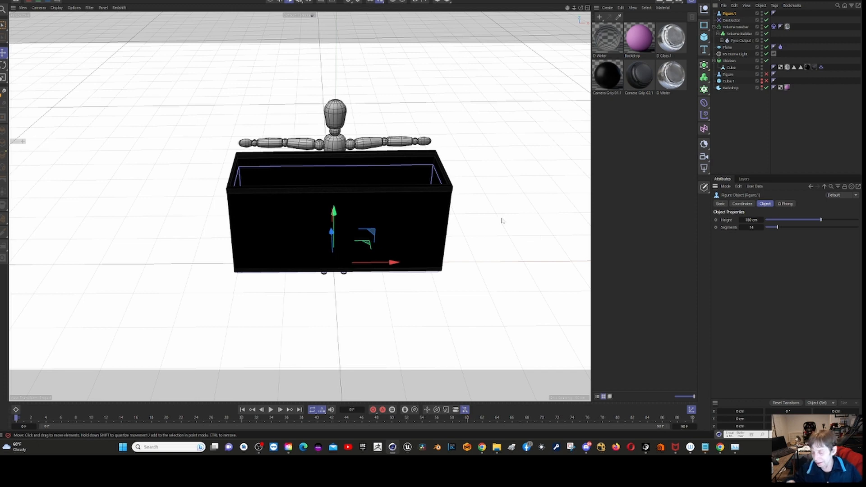
alt+drag(561, 271, 757, 266)
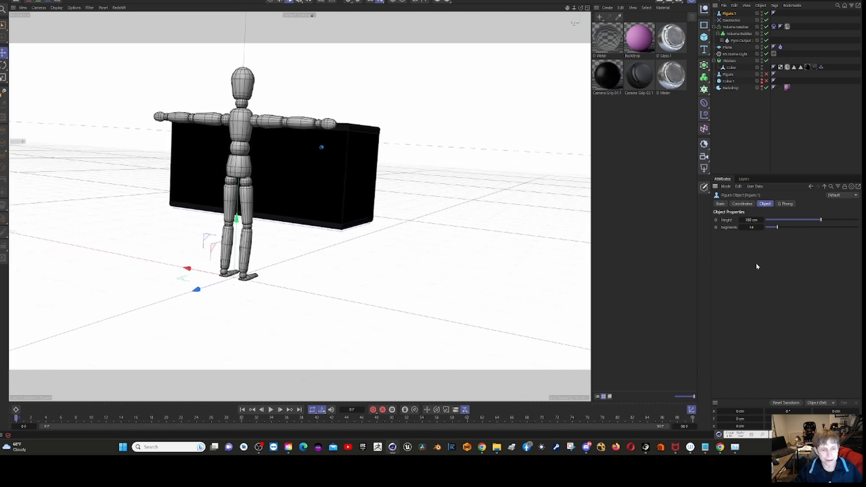
alt+drag(660, 443, 654, 368)
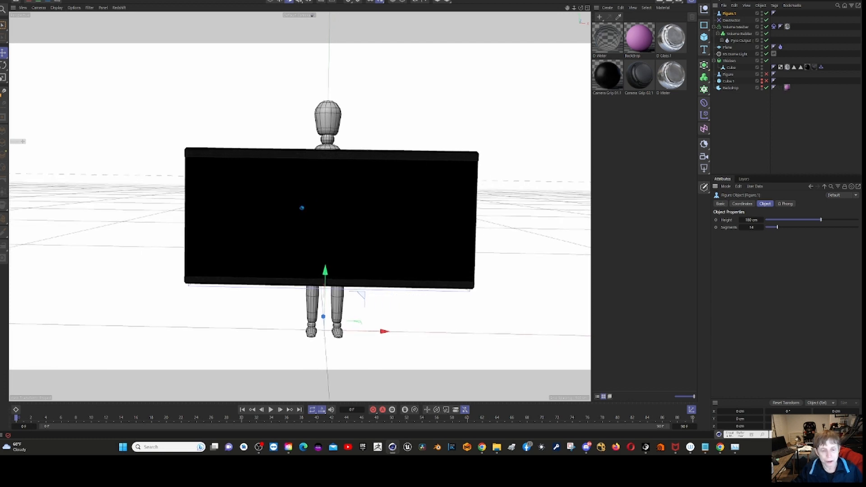
alt+drag(302, 204, 302, 206)
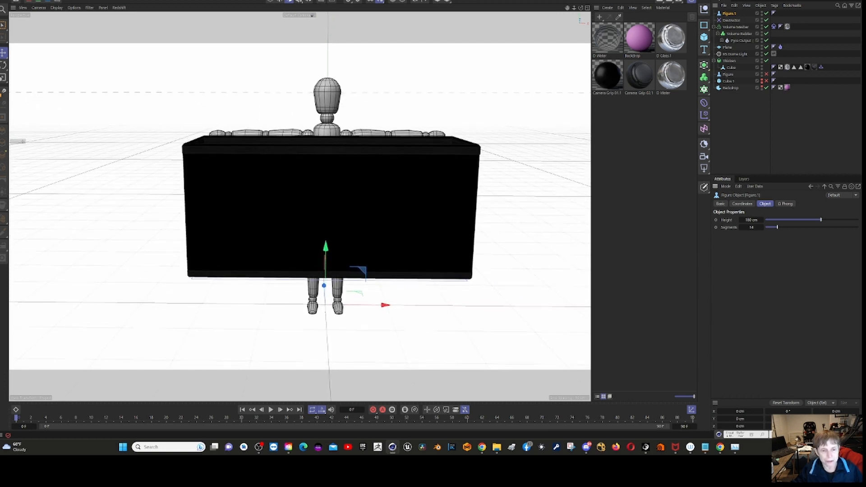
scroll(302, 201, down, 2)
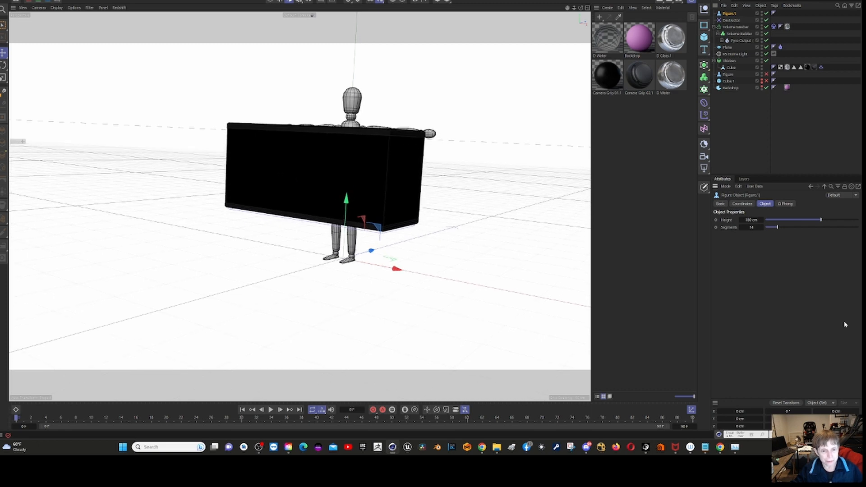
alt+drag(351, 134, 611, 190)
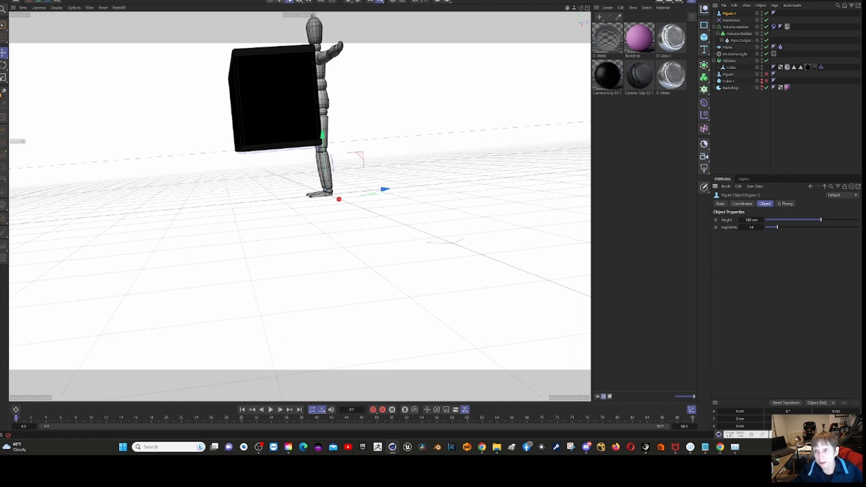
click(766, 14)
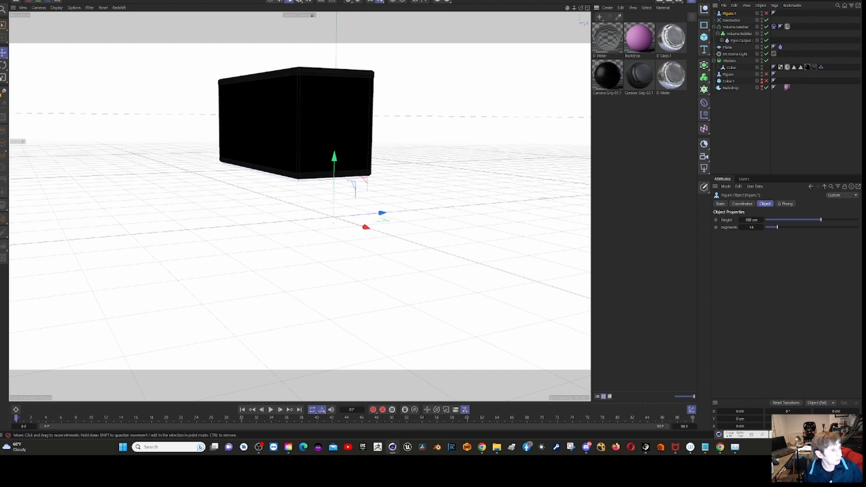
- Bring up the Tetra aquarium product page again to check the photo, and go back to the Cinema 4D scene
drag(0, 19, 468, 1)
mouse_move(215, 203)
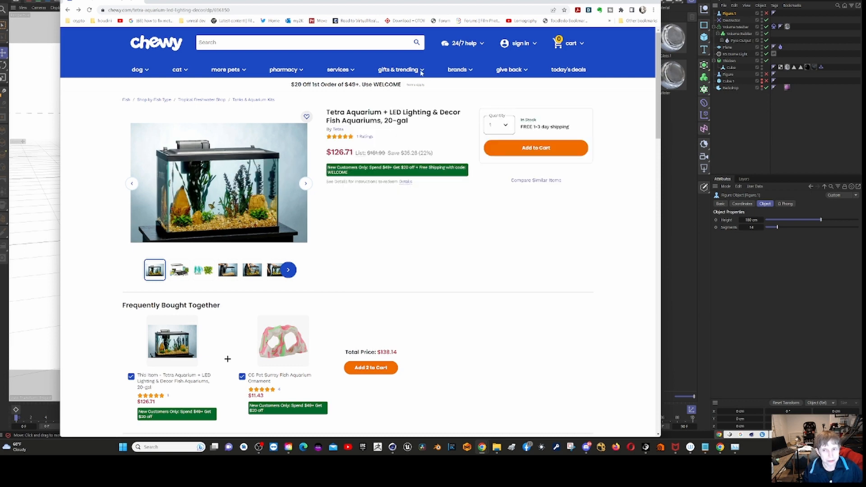
drag(527, 1, 0, 40)
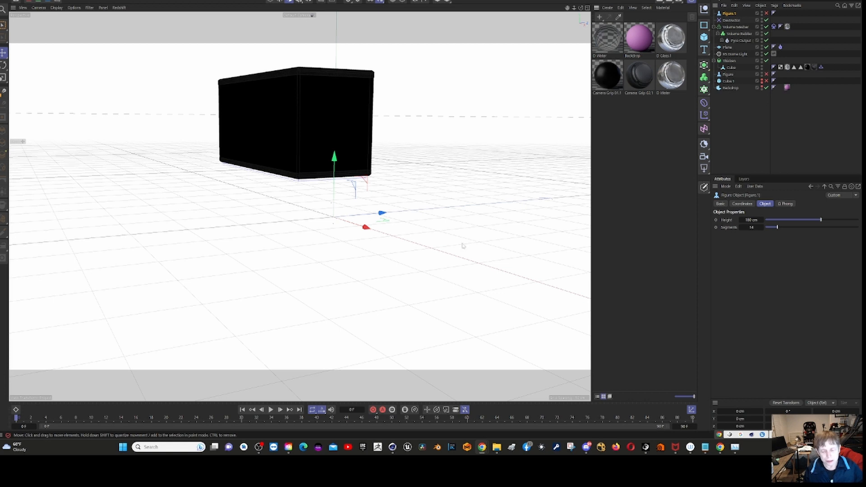